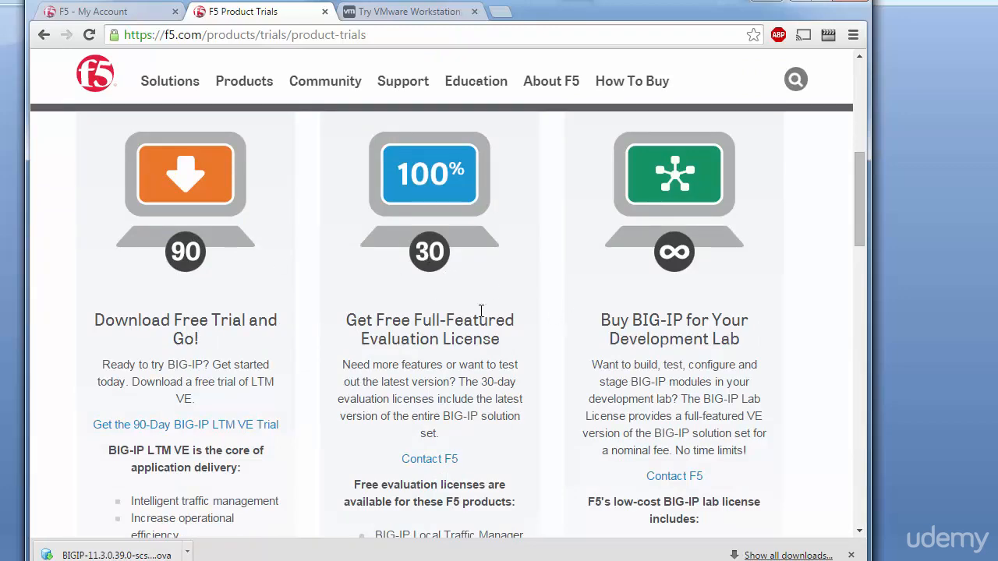
- Review the F5 product trial options and open the BIG-IP LTM VE free trial download page
scroll(472, 364, "down", 10)
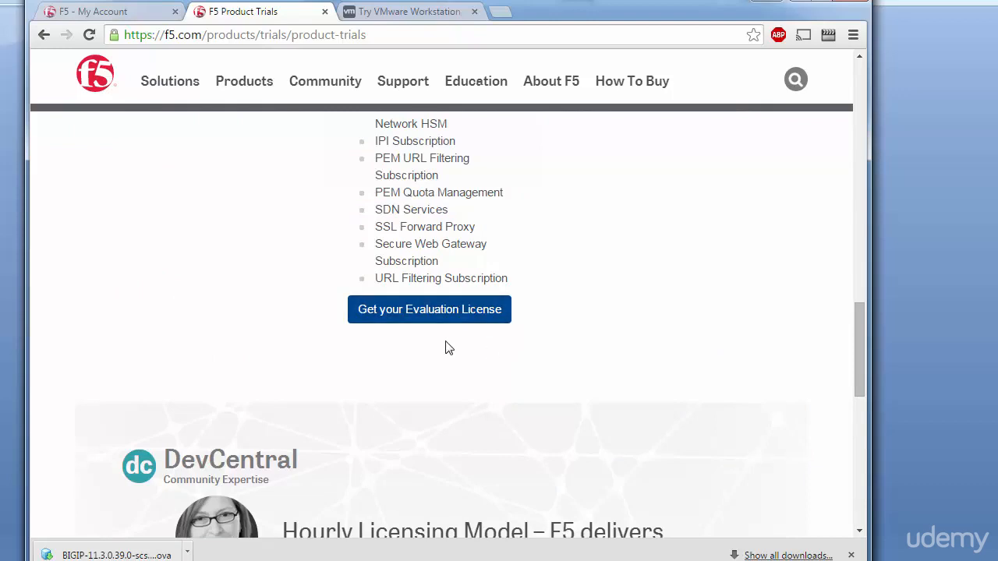
scroll(467, 307, "up", 4)
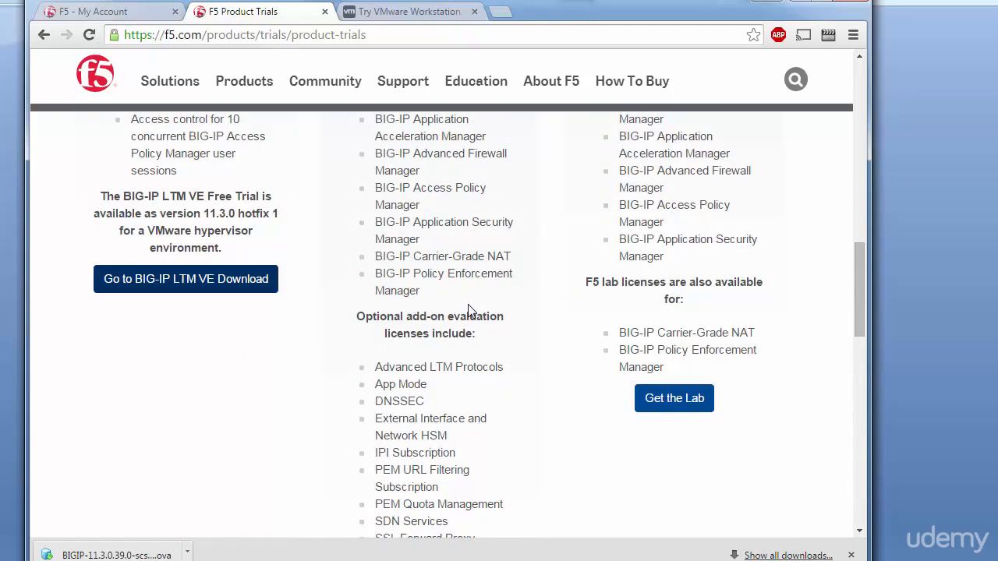
scroll(467, 305, "up", 4)
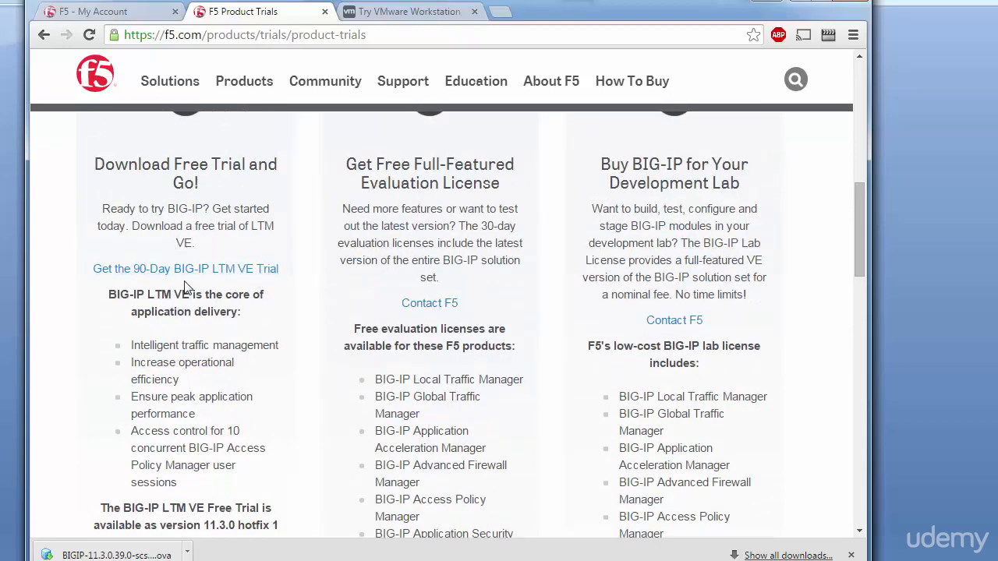
scroll(179, 285, "down", 4)
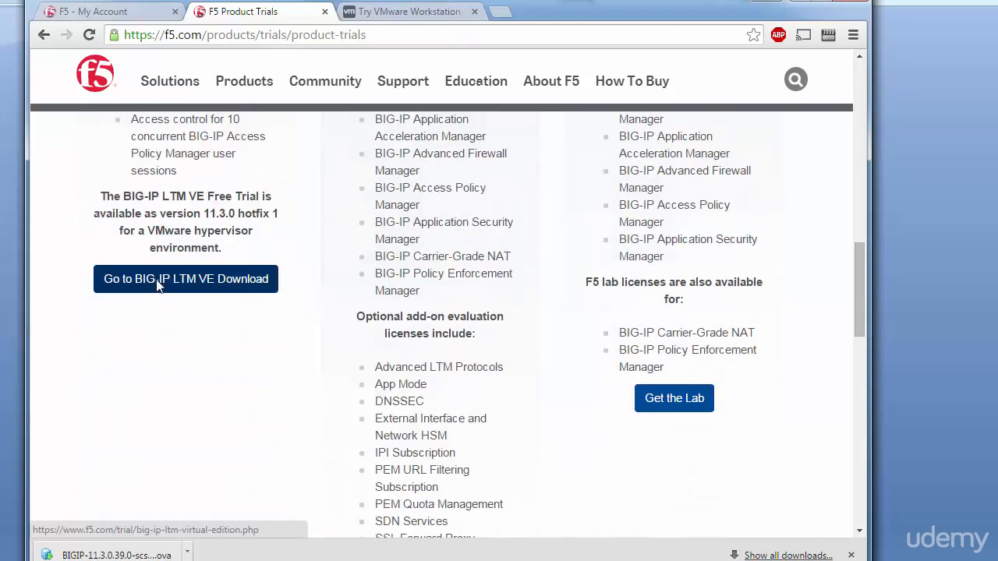
left_click(158, 285)
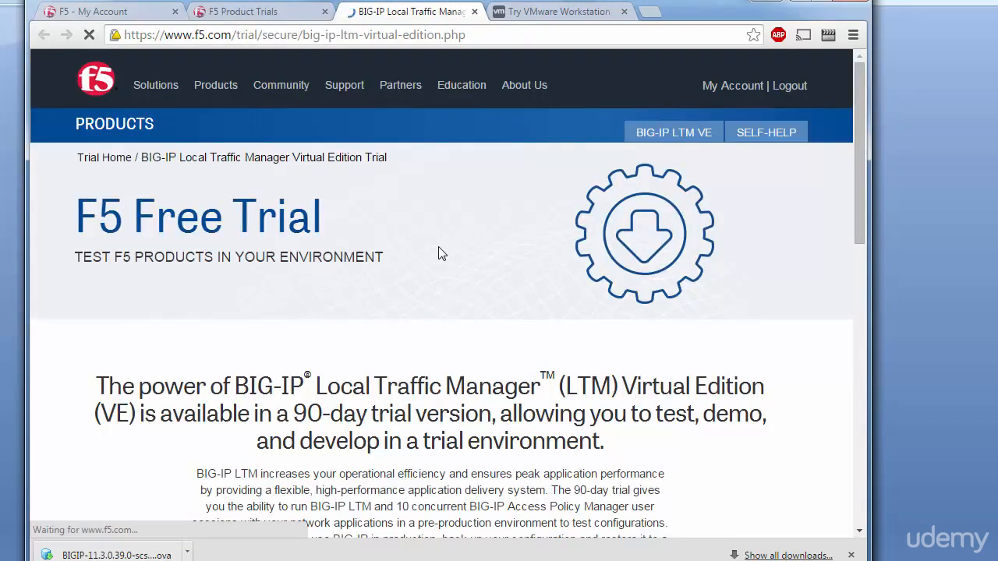
- Review the BIG-IP LTM VE trial specifications and open the registration key generation form
scroll(438, 254, "down", 5)
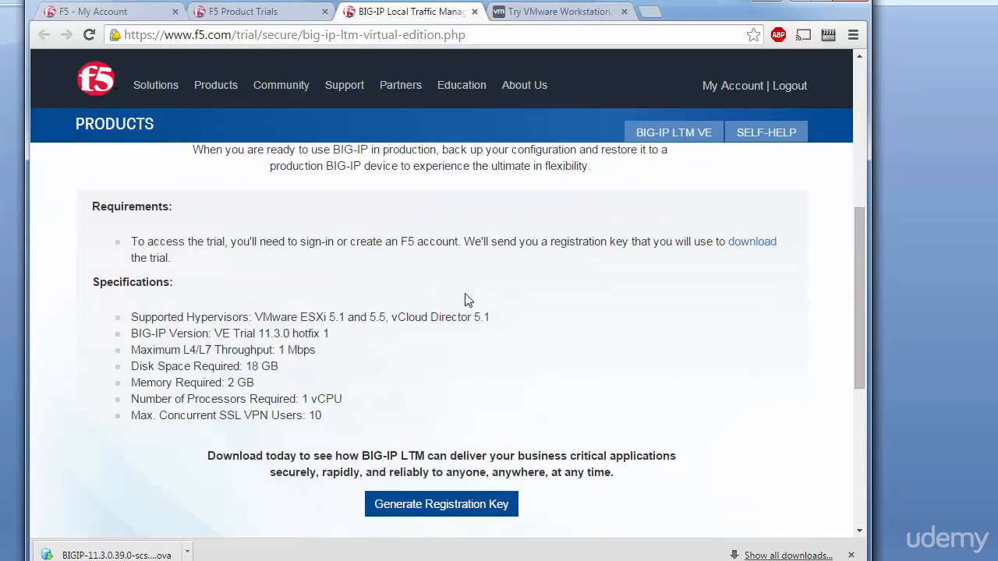
scroll(468, 300, "down", 2)
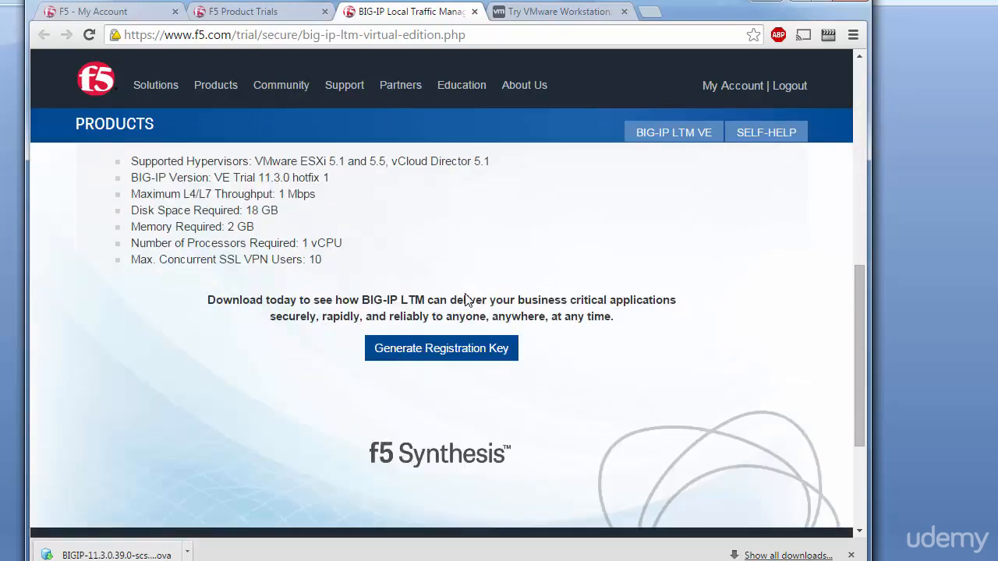
left_click(464, 354)
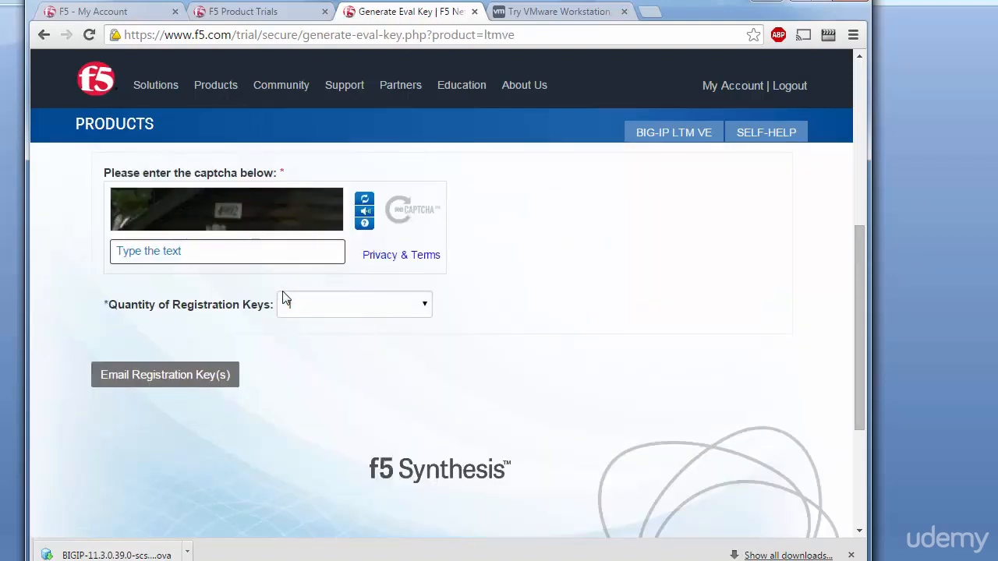
- Request 2 registration keys by e-mail, filling in the captcha text
left_click(357, 307)
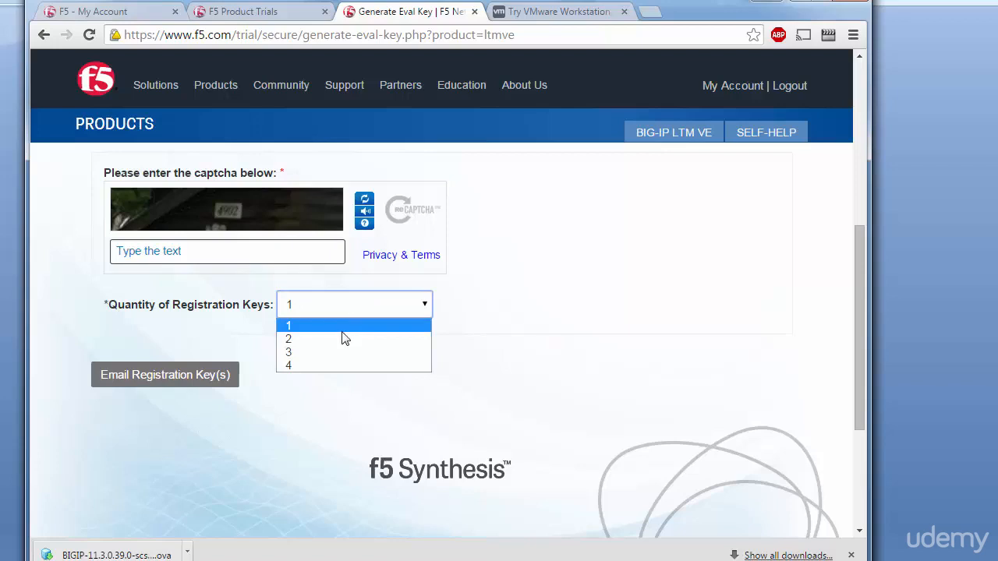
left_click(346, 340)
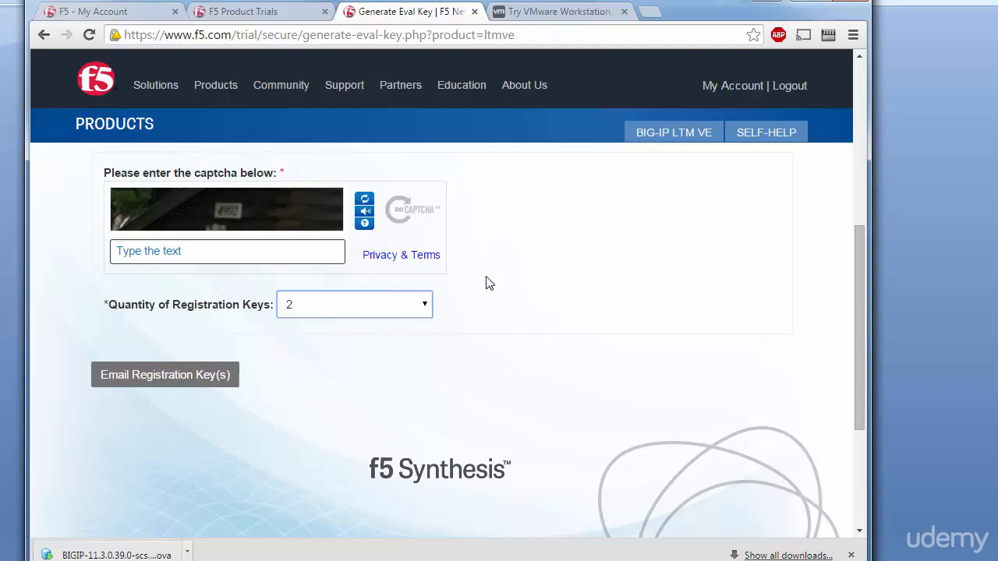
left_click(204, 249)
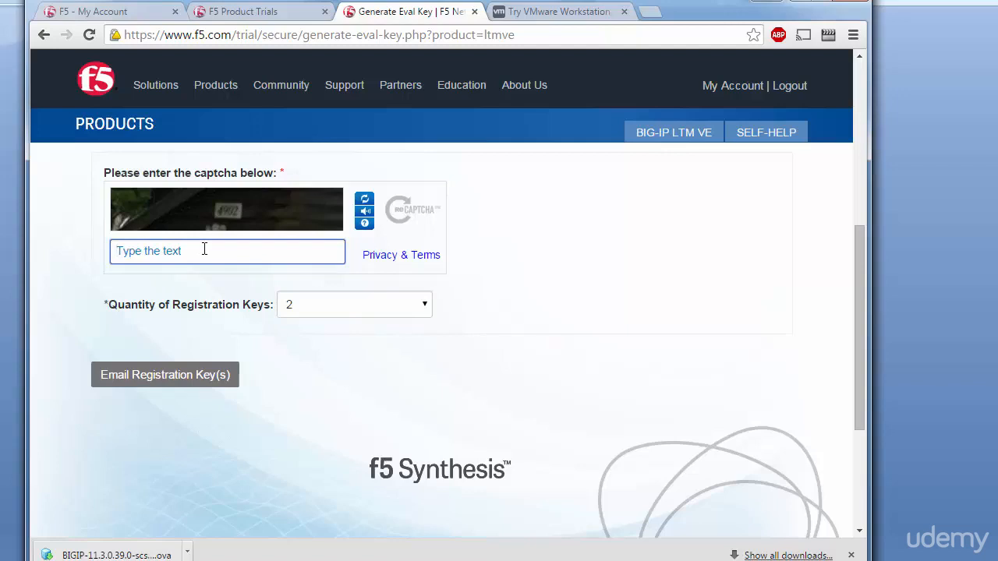
type("4902")
left_click(184, 380)
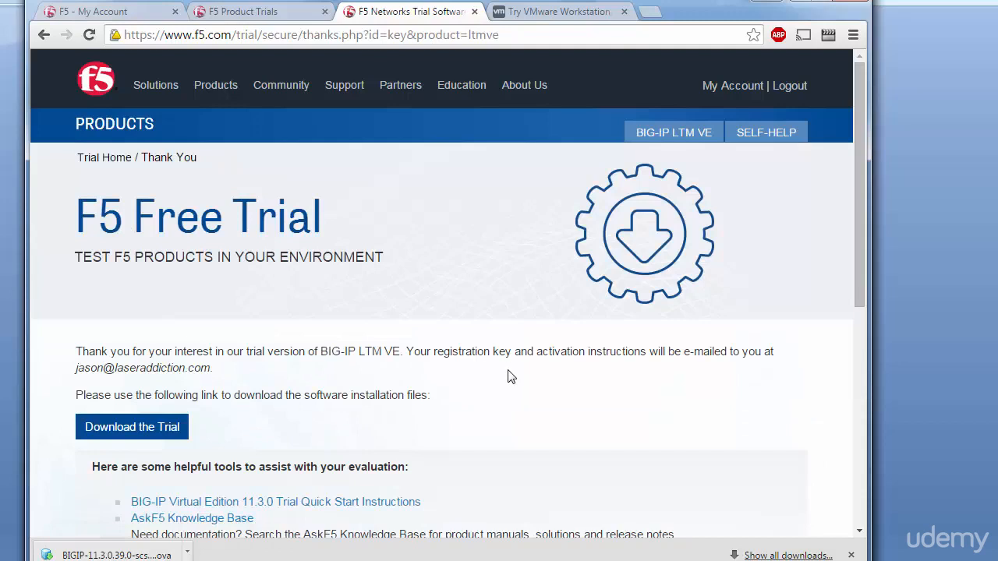
- Go to the trial software download and accept the end user software license
scroll(490, 379, "down", 1)
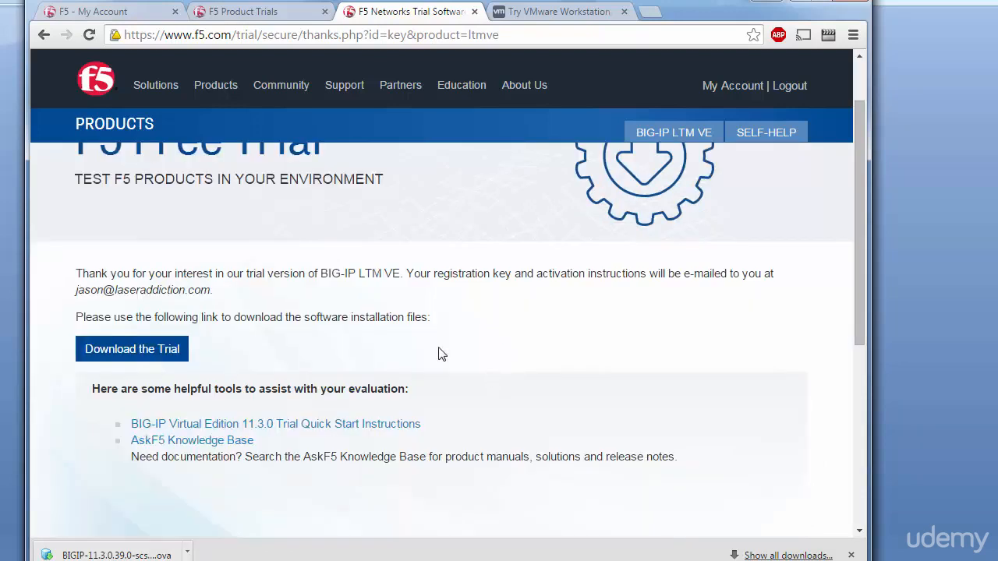
left_click(159, 350)
scroll(404, 386, "down", 10)
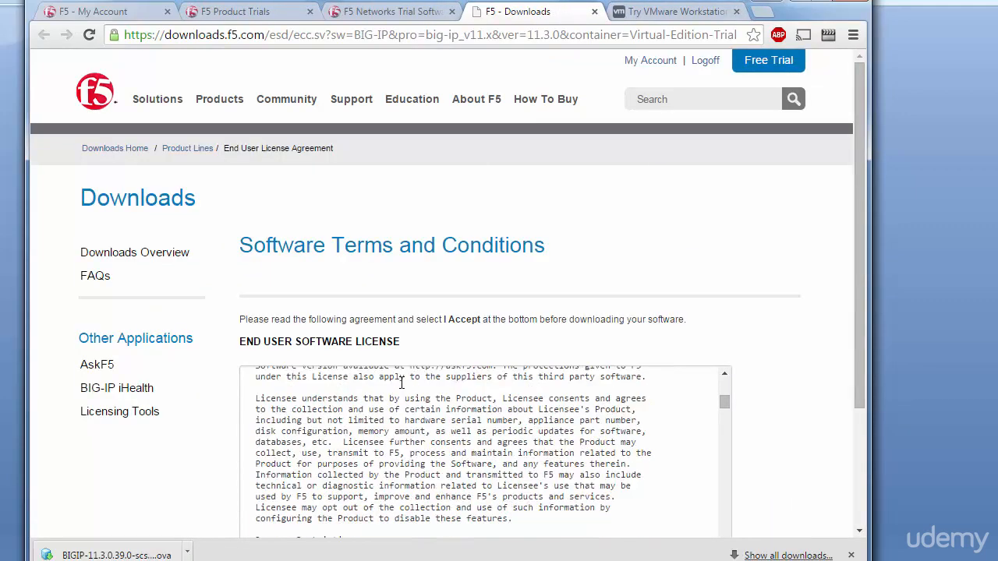
scroll(753, 283, "down", 2)
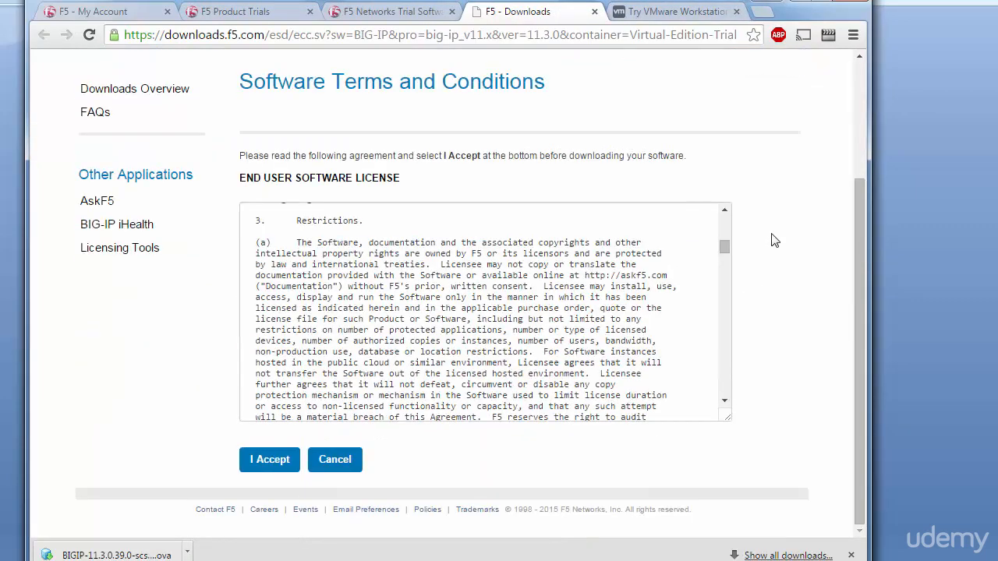
left_click(266, 461)
- Download the VMware ESX/i image BIGIP-11.3.0.39.0-scsi.ova from the USA - West Coast location
scroll(720, 352, "down", 4)
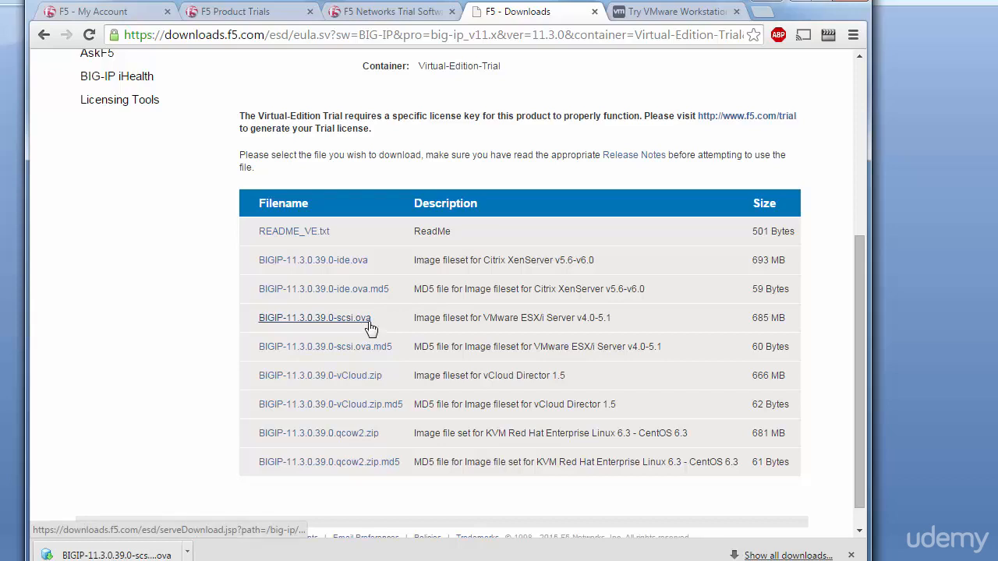
left_click(282, 322)
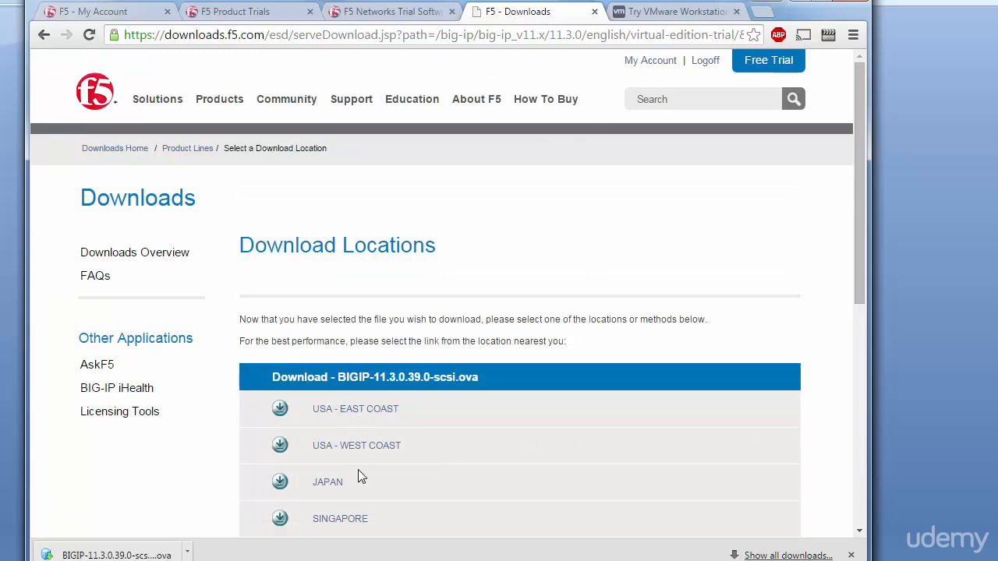
left_click(355, 447)
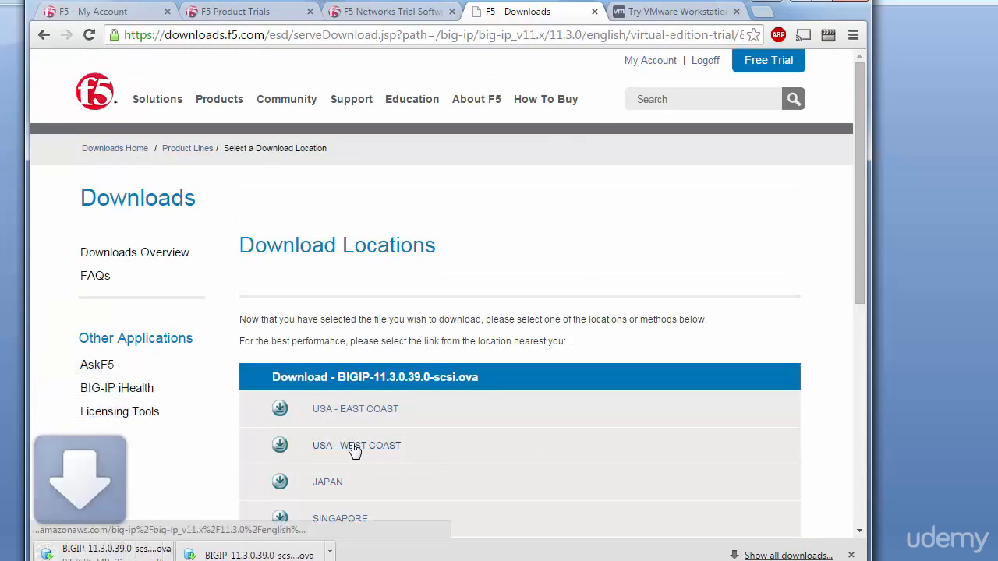
- View the VMware Workstation trial page and application window, and read the VMware network setup slide
left_click(655, 12)
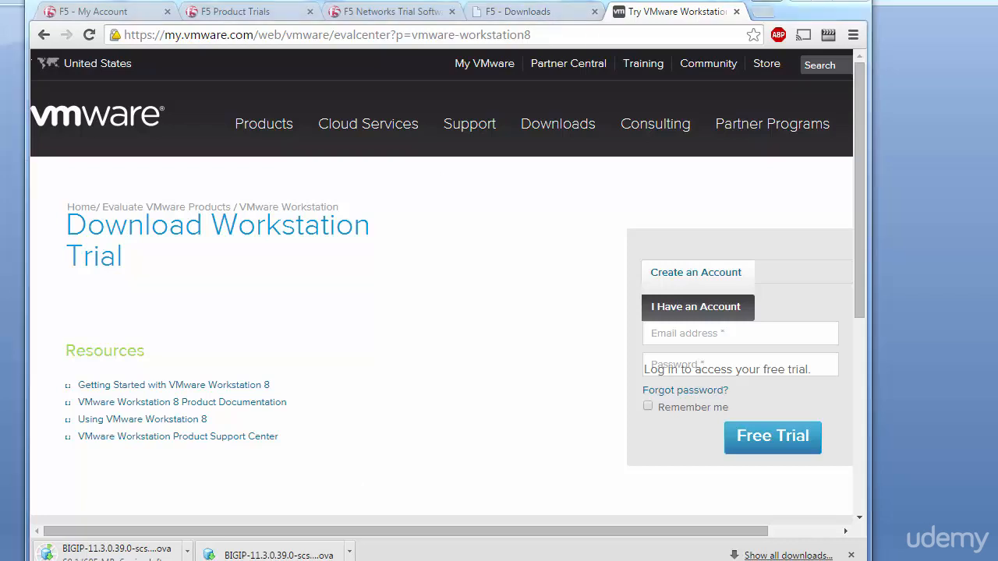
key("alt+Tab")
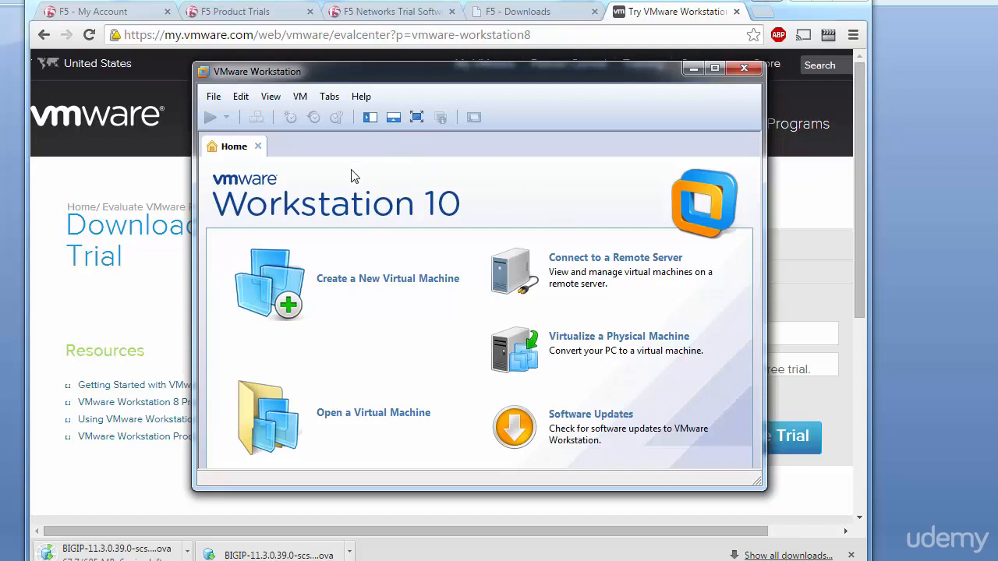
left_click(694, 69)
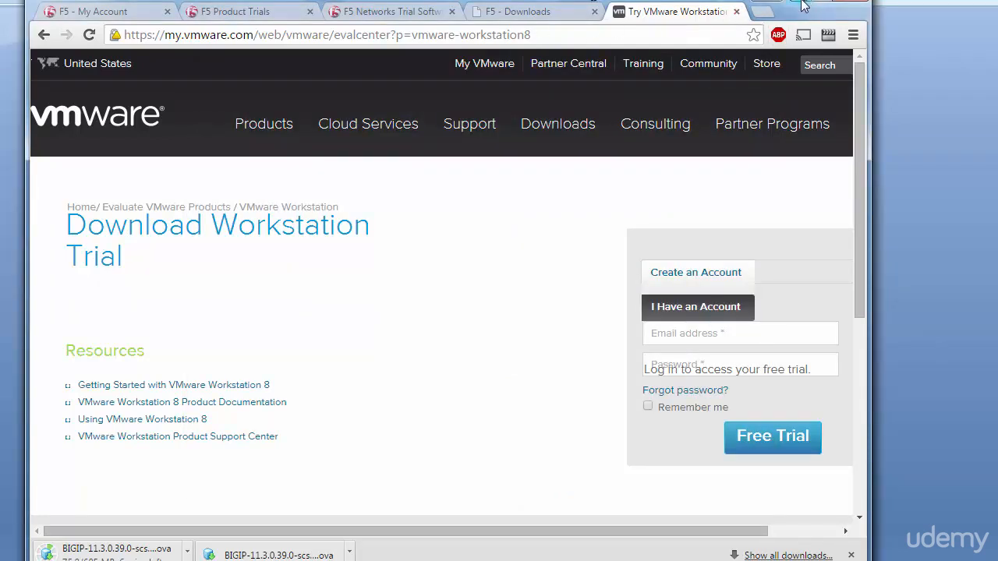
left_click(770, 0)
scroll(665, 307, "down", 1)
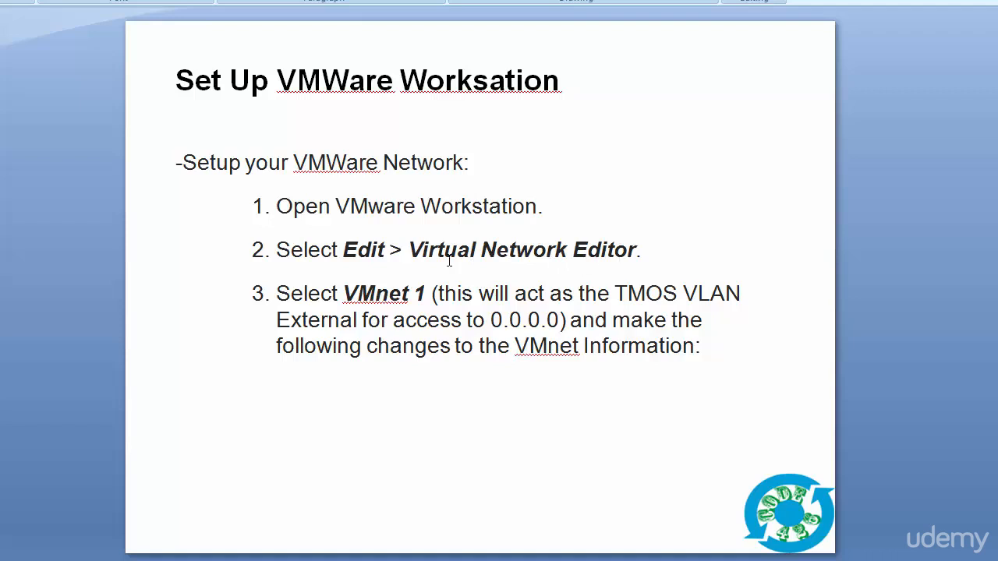
- Switch to VMware Workstation and open the Virtual Network Editor
key("alt+Tab")
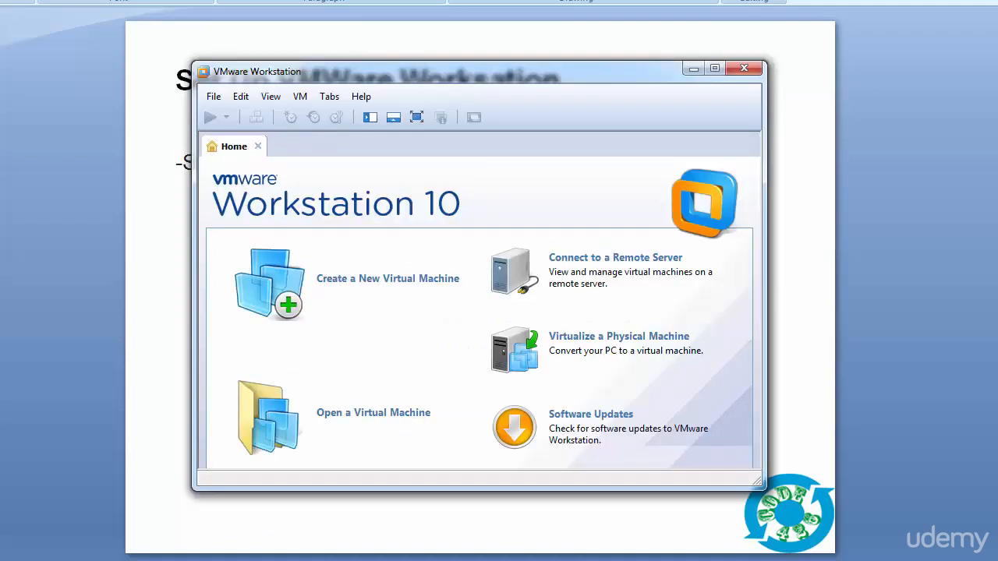
left_click(242, 97)
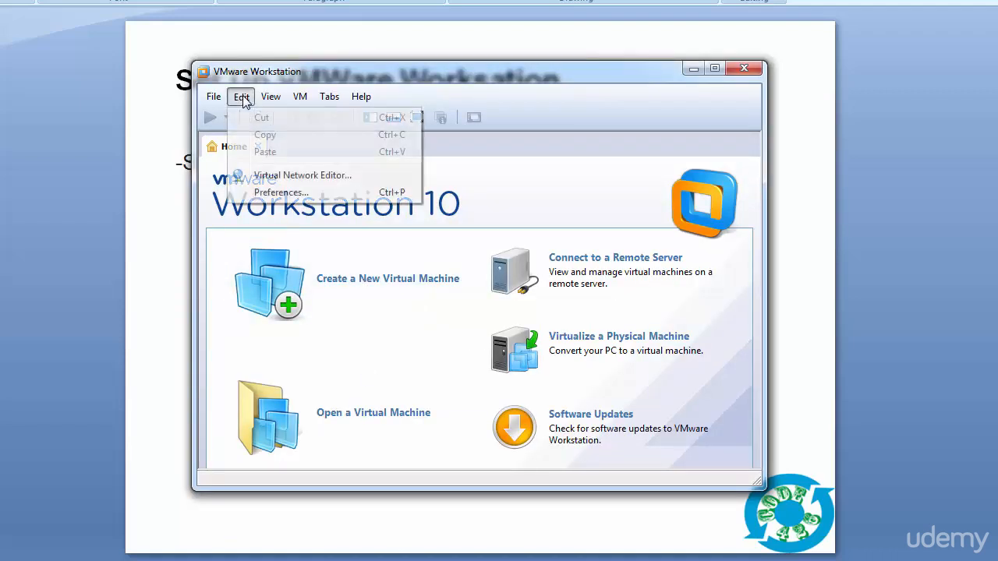
left_click(323, 179)
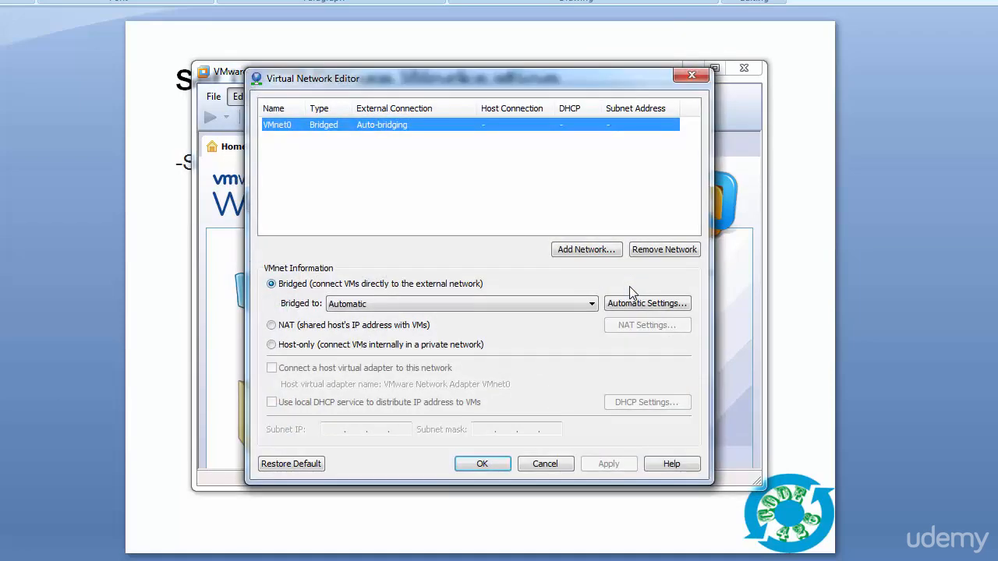
- Add the VMnet1 virtual network with subnet IP 10.10.4.0 and local DHCP service disabled
left_click(585, 250)
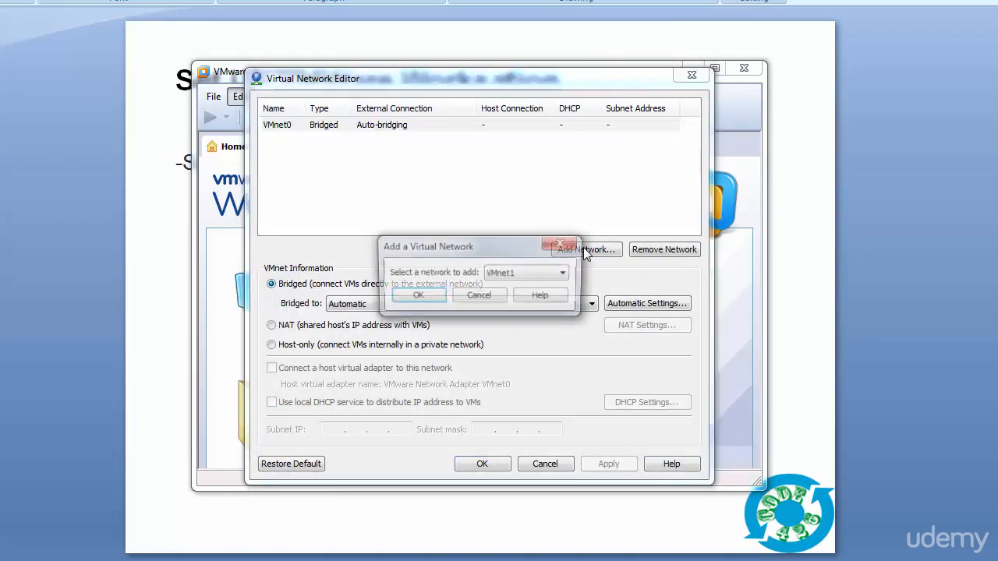
left_click(424, 295)
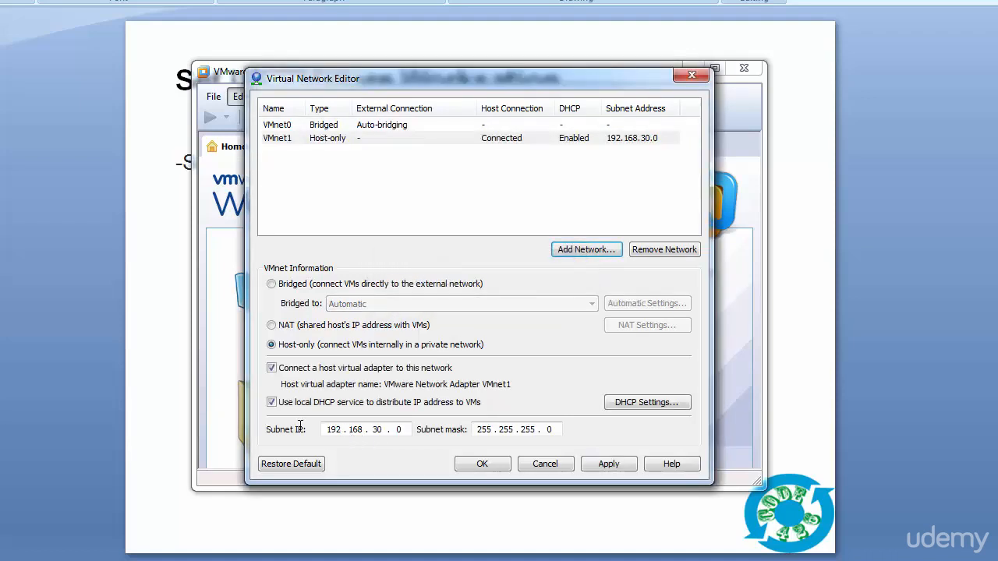
type("1")
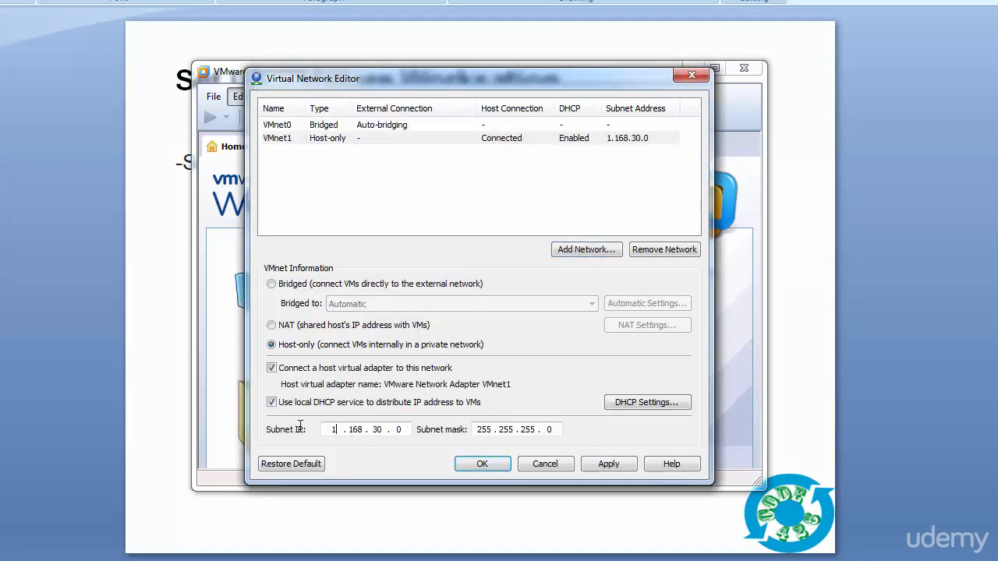
type("0 . 10 . 4 .")
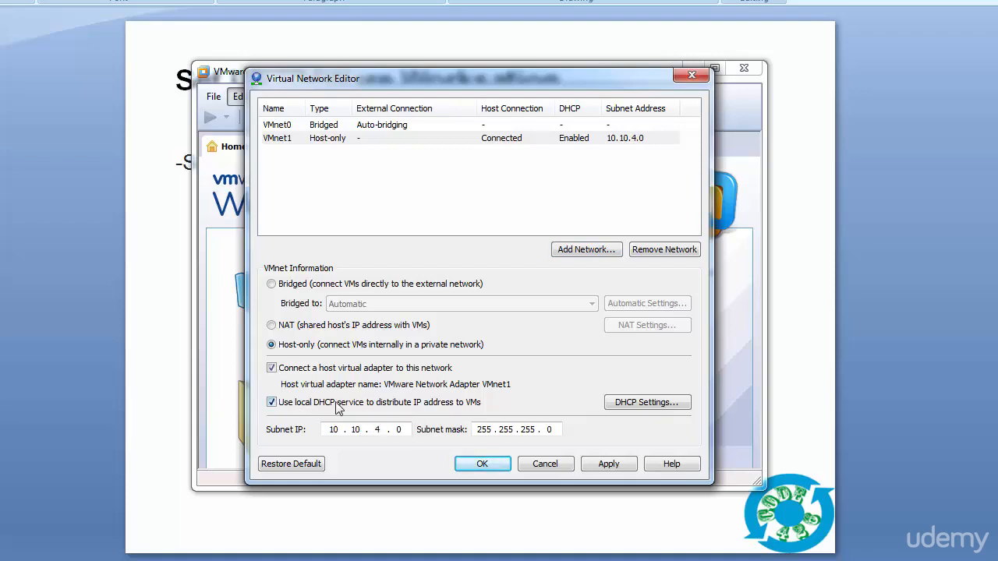
left_click(271, 402)
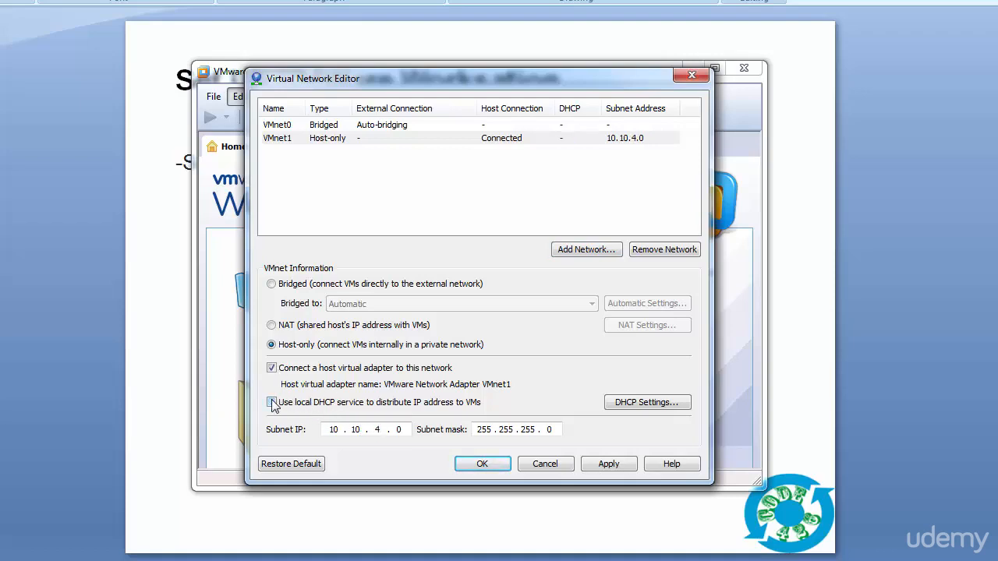
- Add the VMnet2 virtual network with subnet IP 172.16.20.0 and local DHCP service disabled
left_click(605, 251)
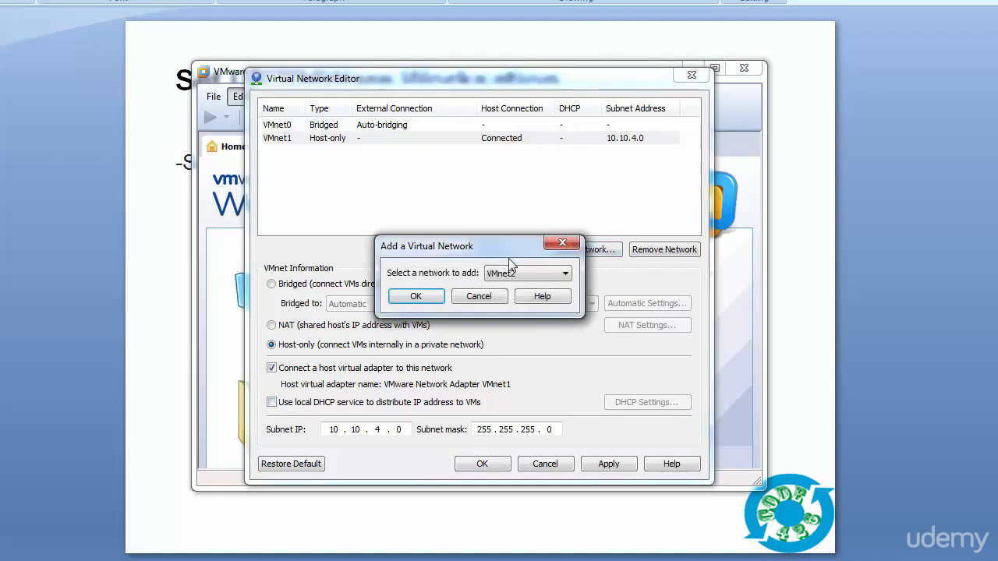
left_click(414, 301)
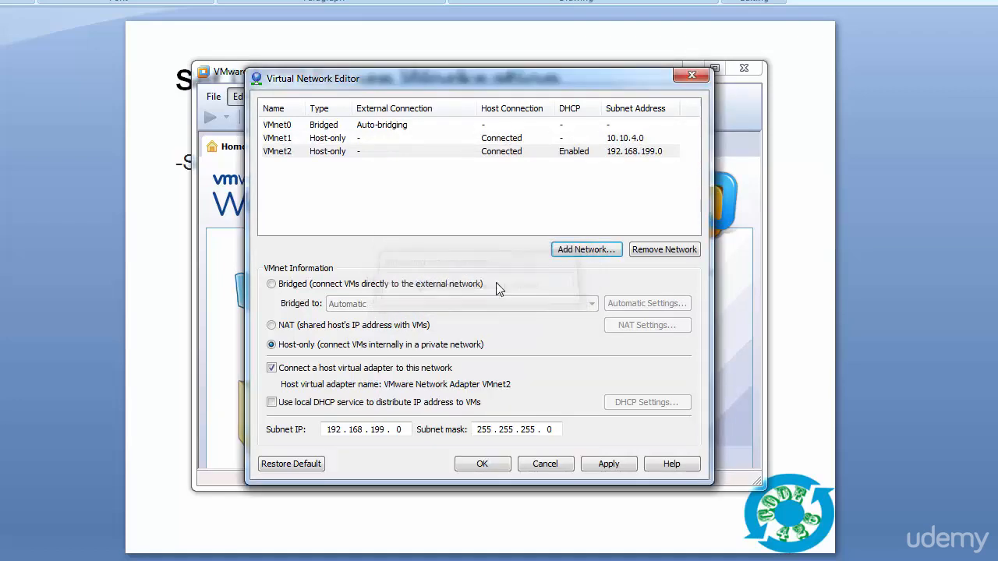
left_click(340, 429)
double_click(317, 422)
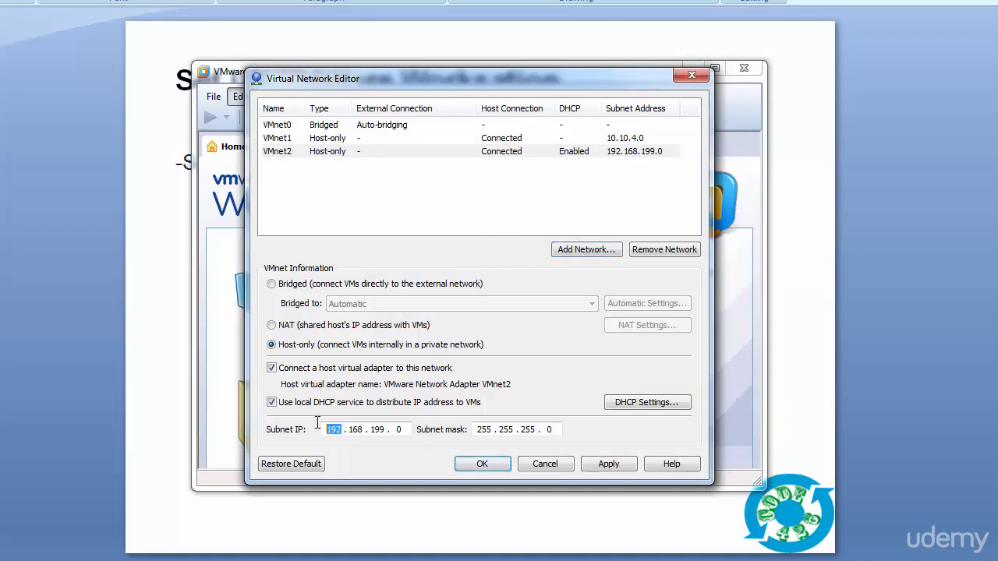
type("172 . ")
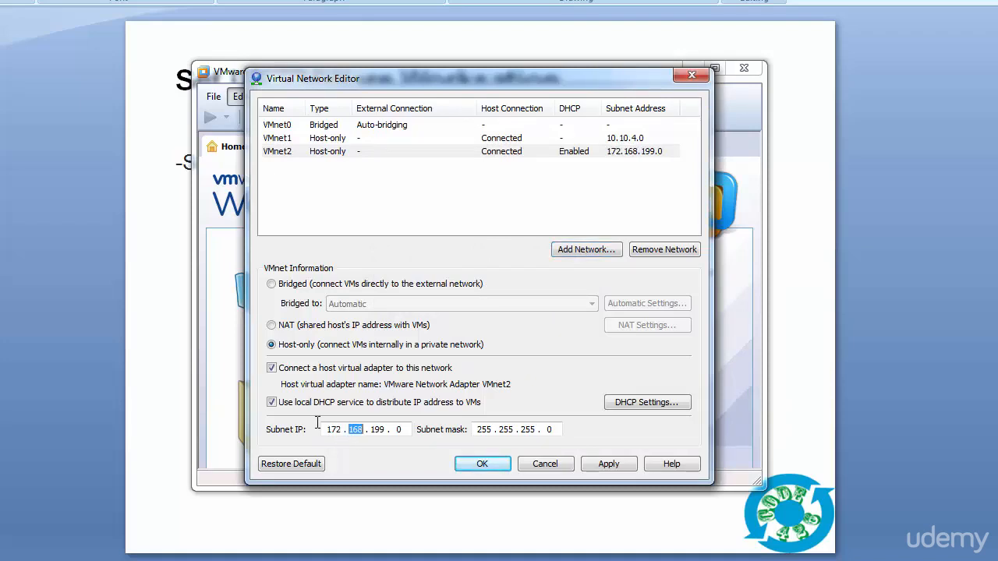
type("16 . 20")
left_click(272, 403)
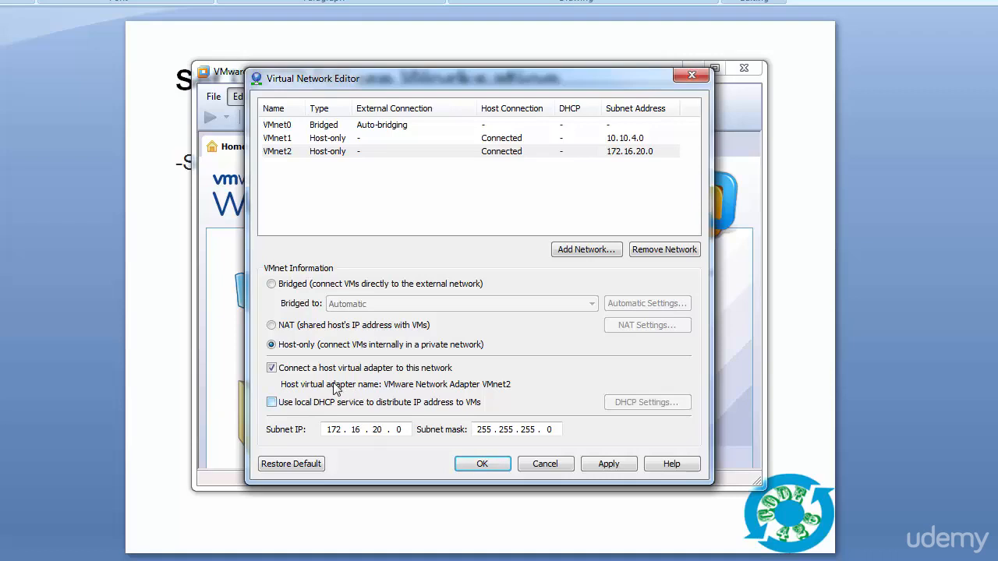
- Disconnect the host virtual adapter from VMnet2 and add the VMnet3 virtual network
left_click(272, 368)
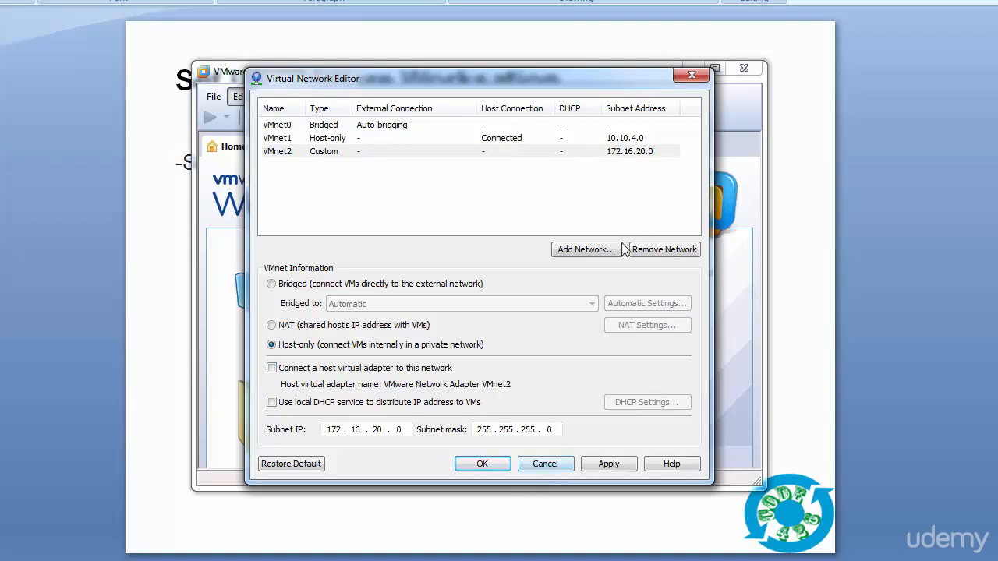
left_click(590, 251)
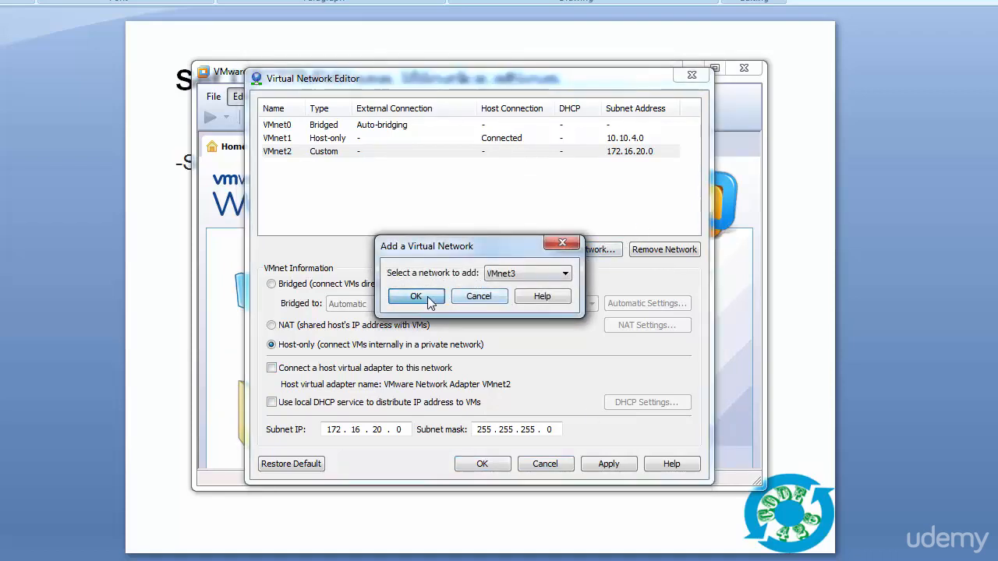
left_click(418, 297)
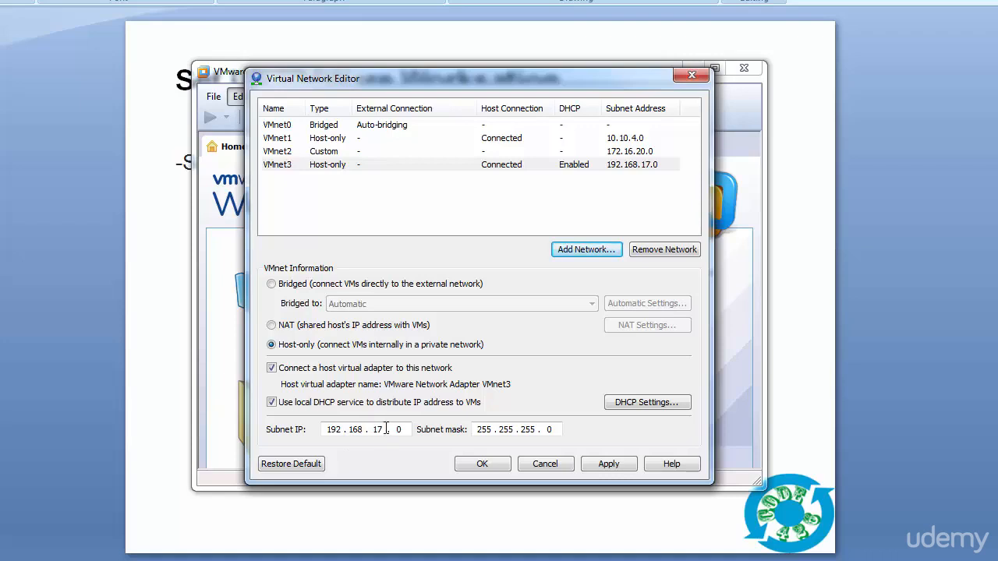
- Set VMnet3's subnet IP to 192.168.4.0 with local DHCP service disabled, then apply the network changes and close the editor
left_click_drag(384, 429, 368, 429)
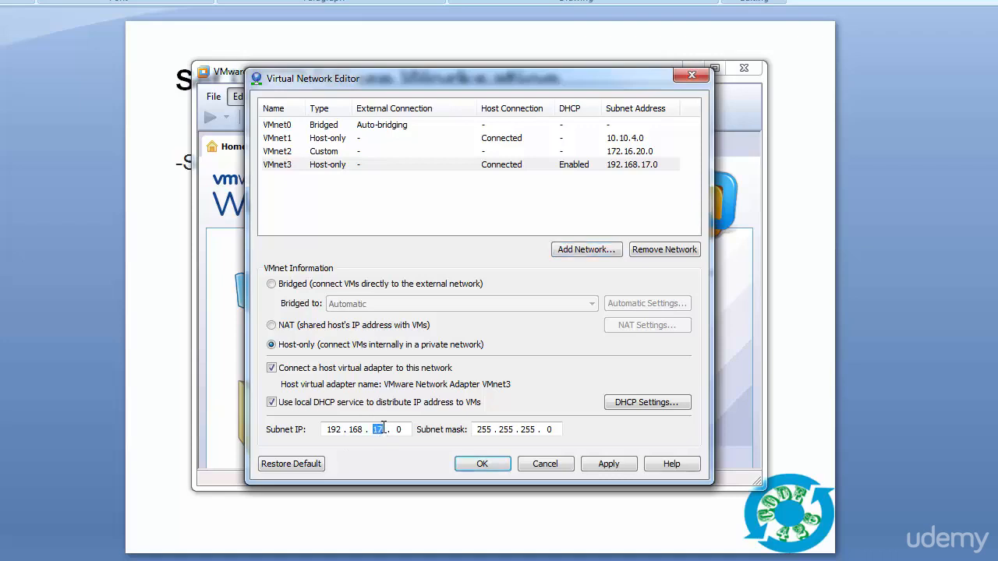
type("4")
left_click(271, 403)
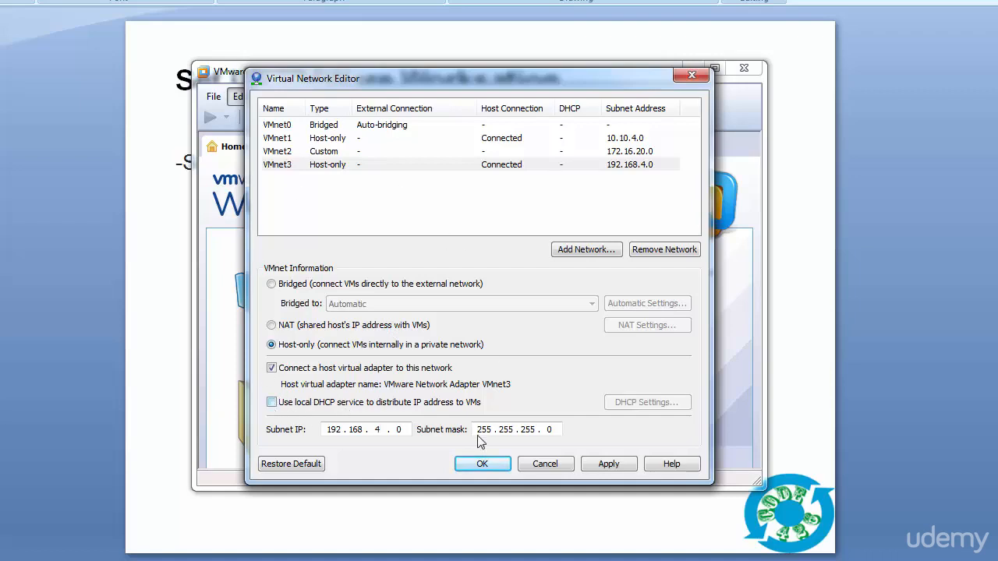
left_click(607, 465)
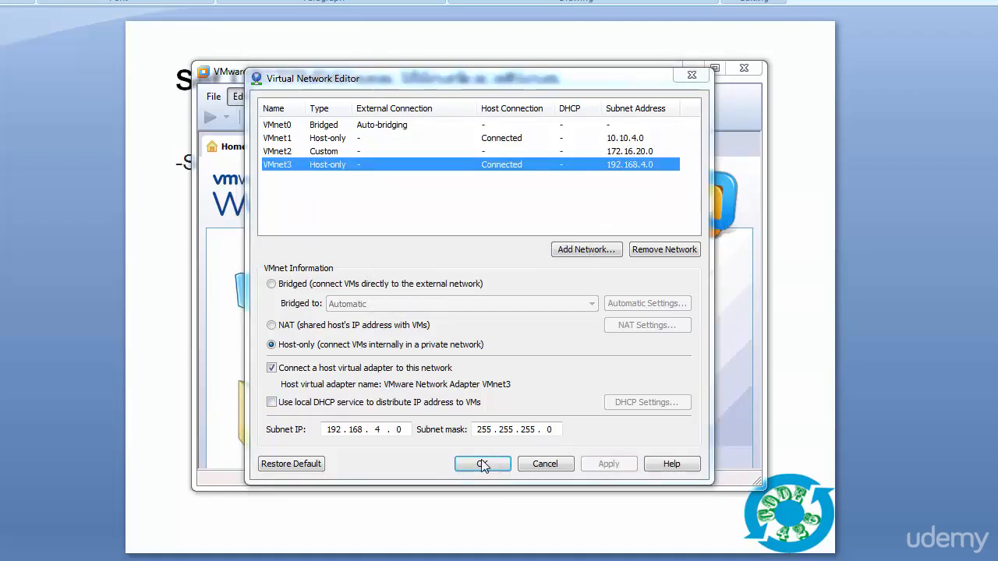
left_click(545, 464)
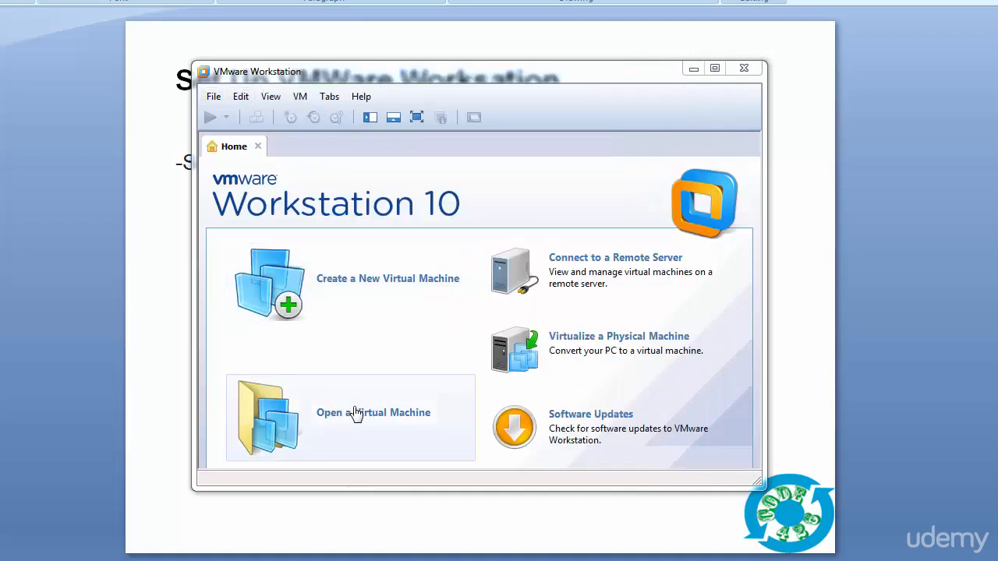
- Import the BIGIP-11.3.0.39.0-scsi file from Downloads as a new virtual machine, accepting its license agreement
left_click(368, 428)
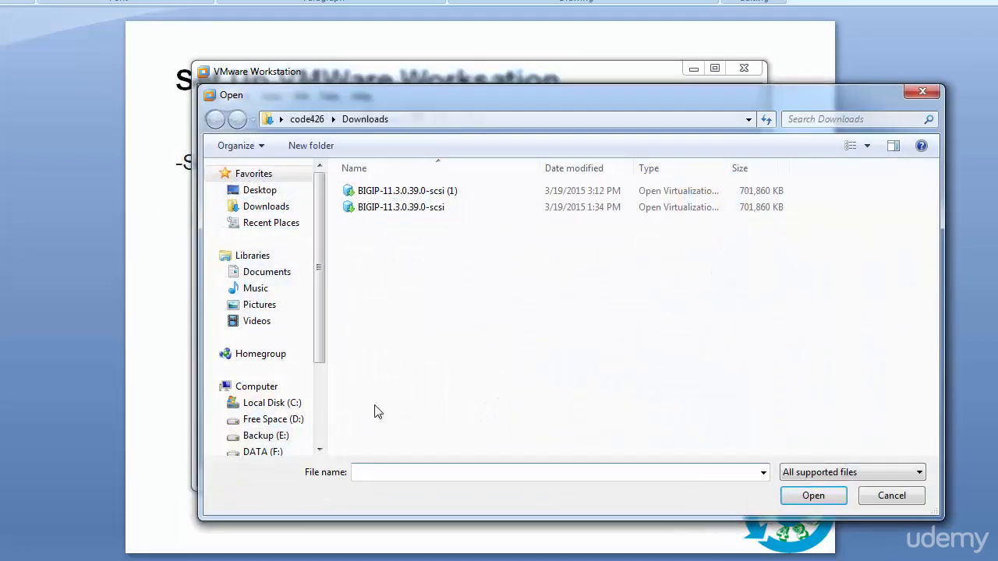
left_click(404, 208)
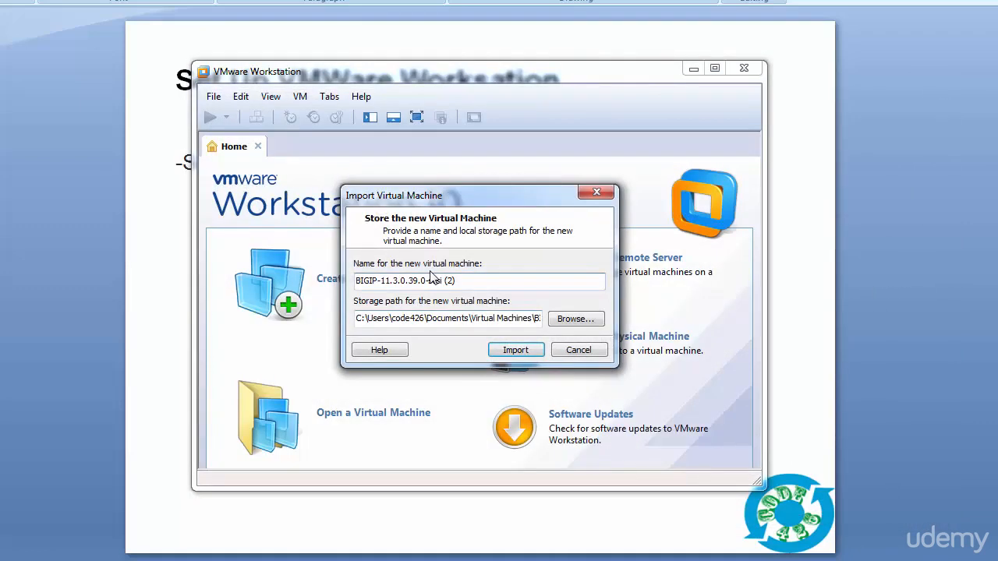
left_click(511, 350)
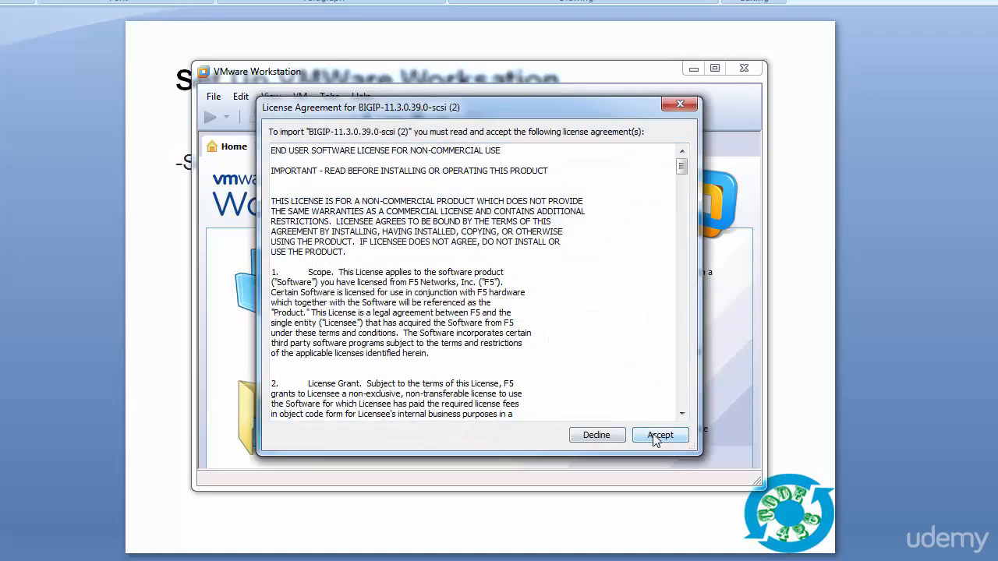
left_click(658, 435)
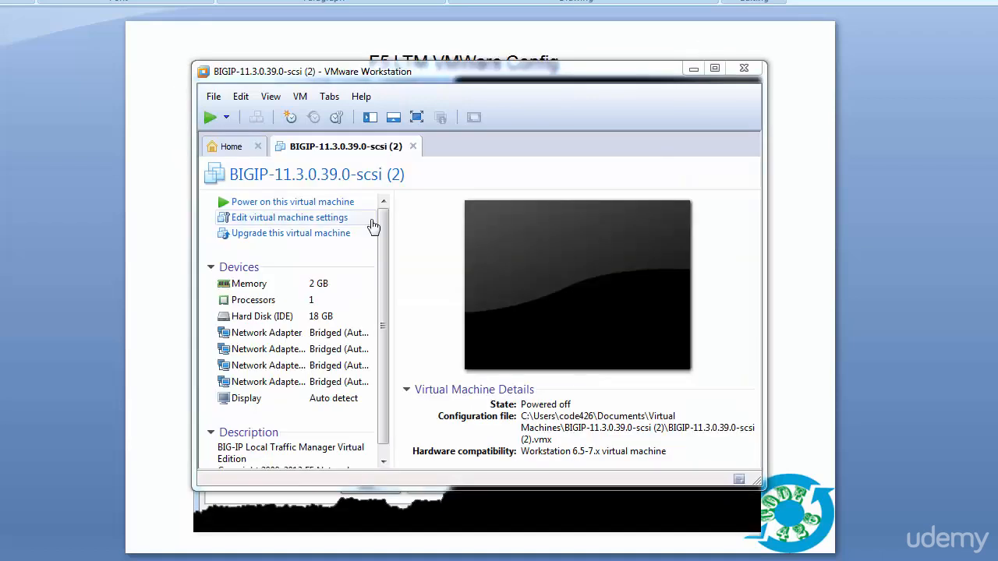
- Remove the first network adapter from the BIG-IP virtual machine and connect Network Adapter 2 to the custom network VMnet3
double_click(304, 334)
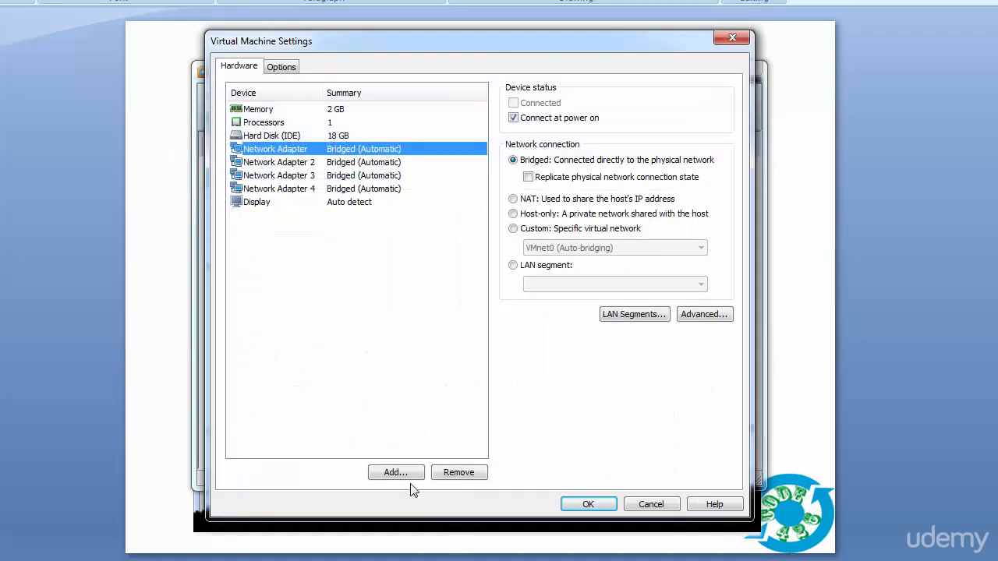
left_click(452, 473)
left_click(371, 154)
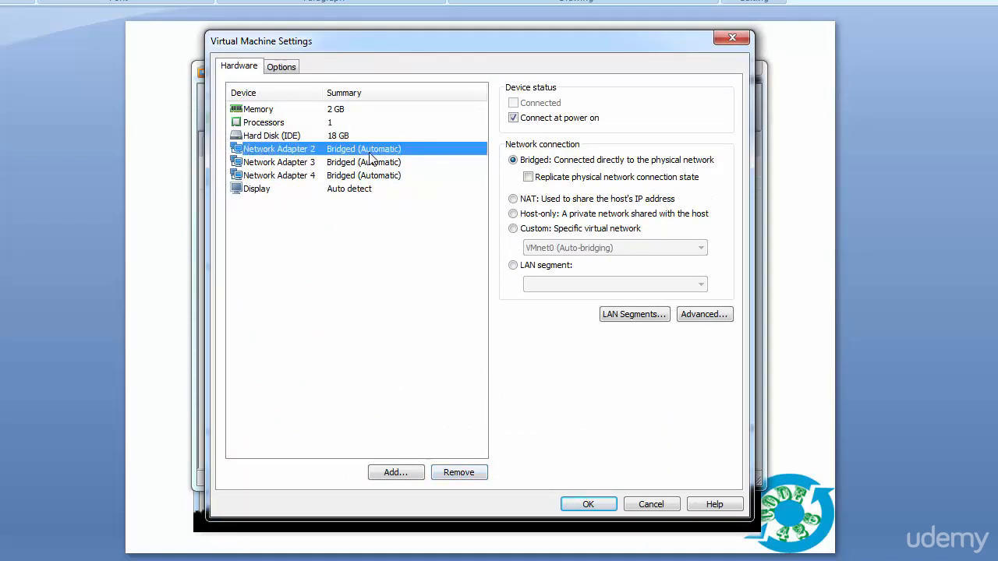
left_click(513, 229)
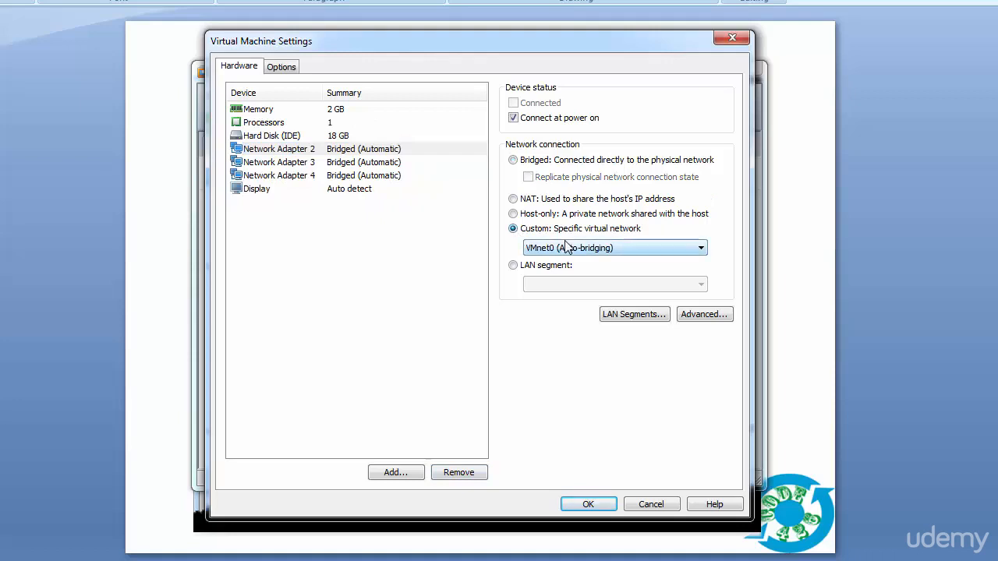
left_click(575, 249)
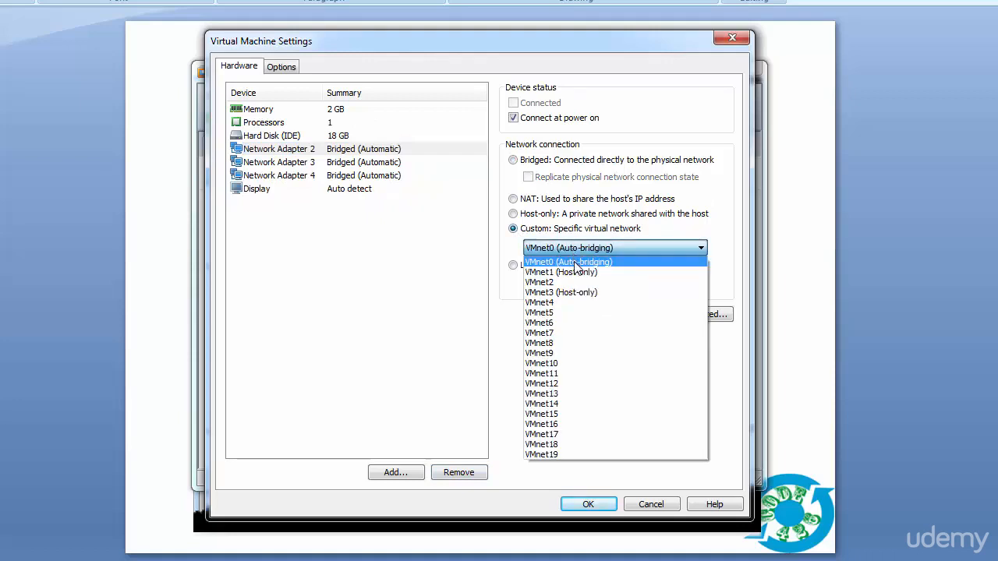
left_click(592, 299)
- Connect Network Adapter 3 of the BIG-IP virtual machine to the custom network VMnet1
left_click(352, 165)
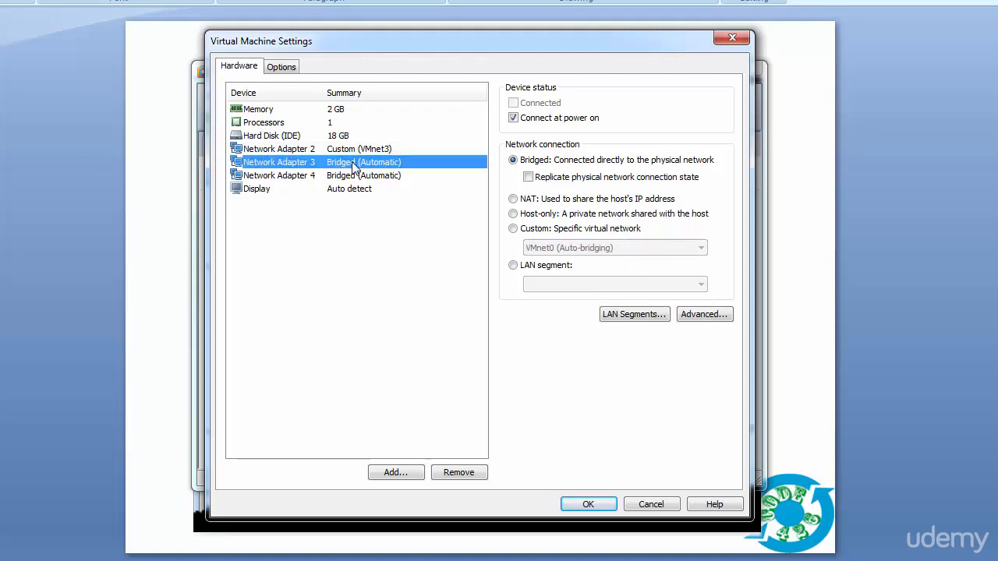
left_click(528, 234)
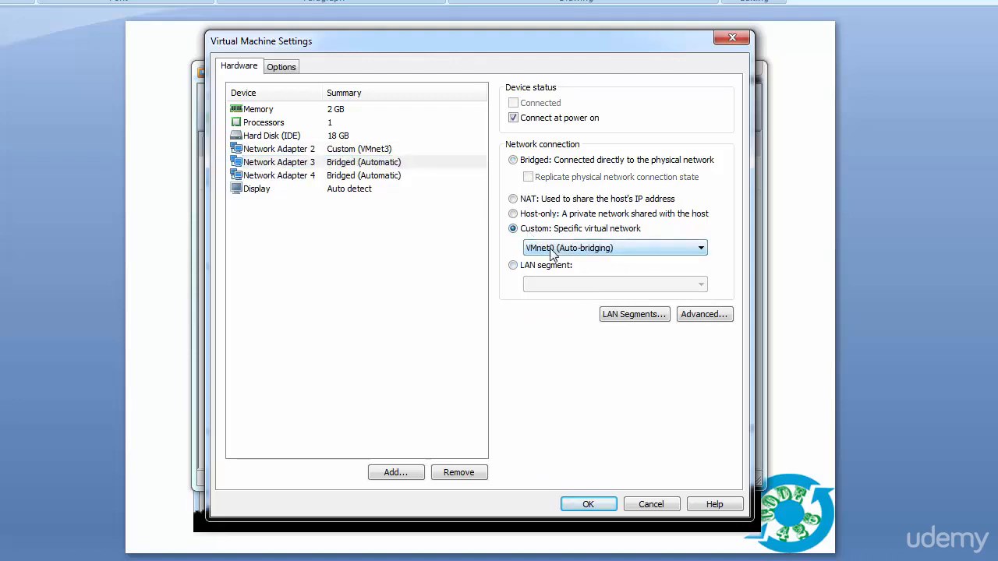
left_click(545, 248)
left_click(551, 273)
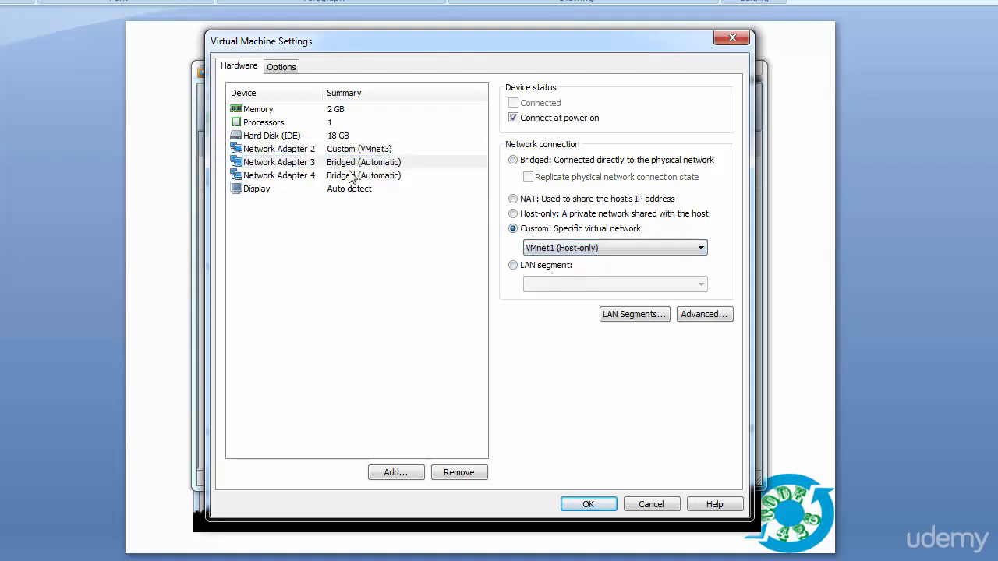
- Connect Network Adapter 4 to the custom network VMnet2 and save the virtual machine settings
left_click(352, 176)
left_click(516, 229)
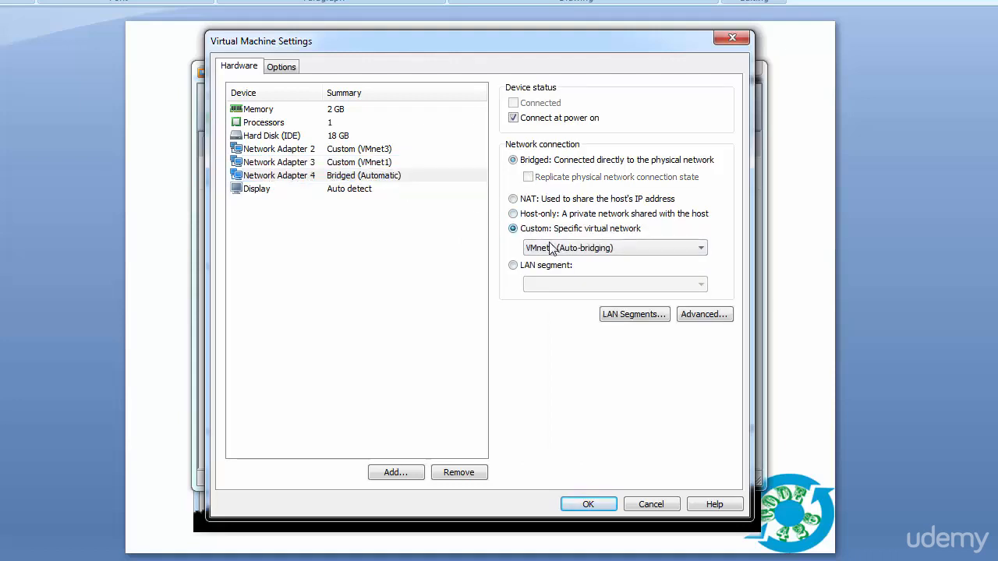
left_click(556, 250)
left_click(560, 282)
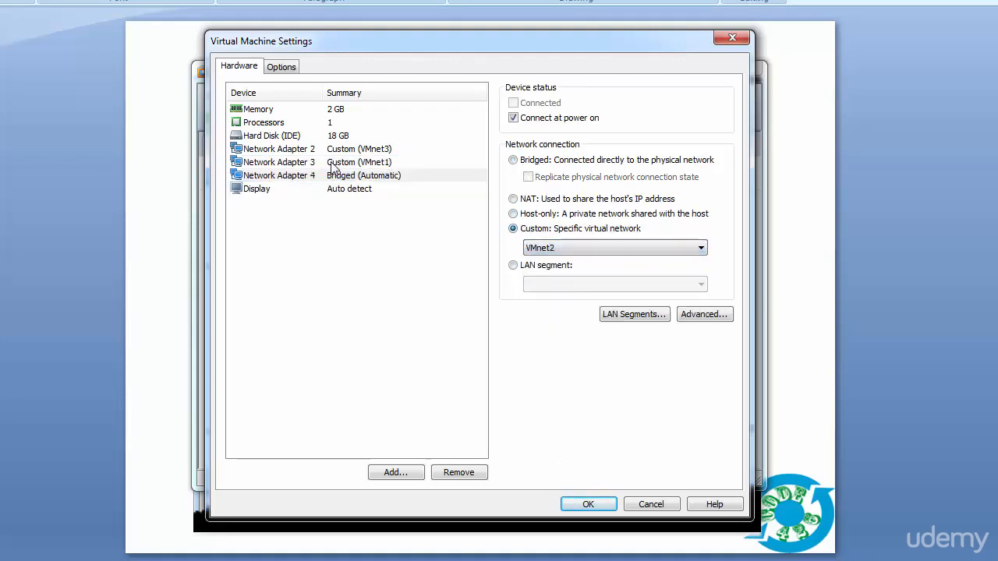
left_click(589, 504)
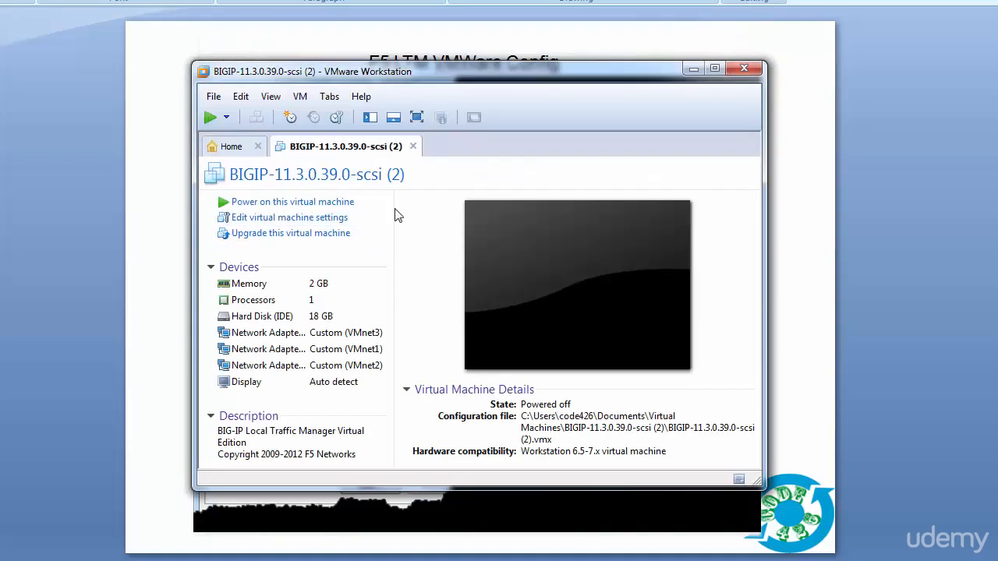
- Switch to the presentation, review the F5 LTM VMWare Config slide and advance to the Web Servers and XP Desktop slide
left_click(569, 39)
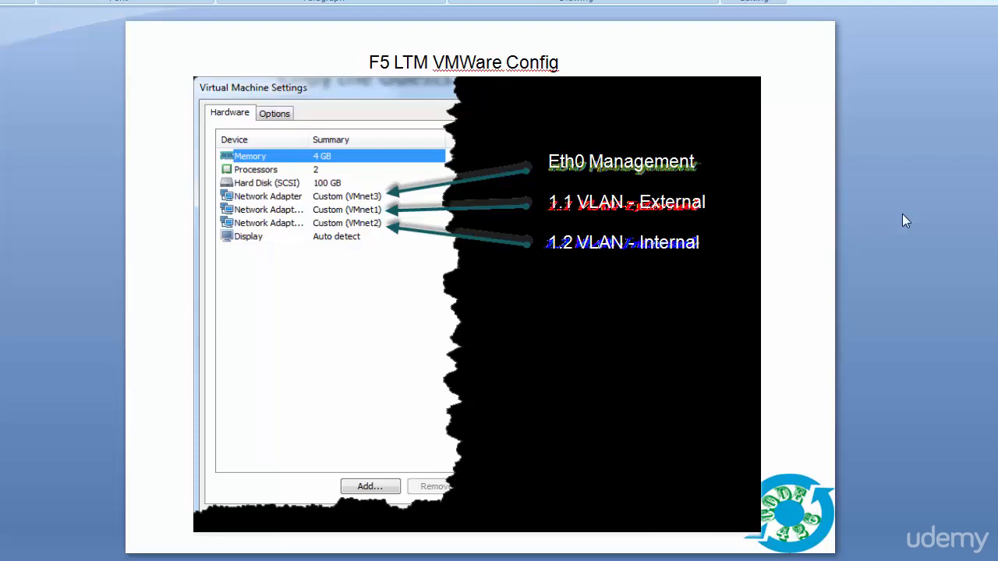
key("Page_Down")
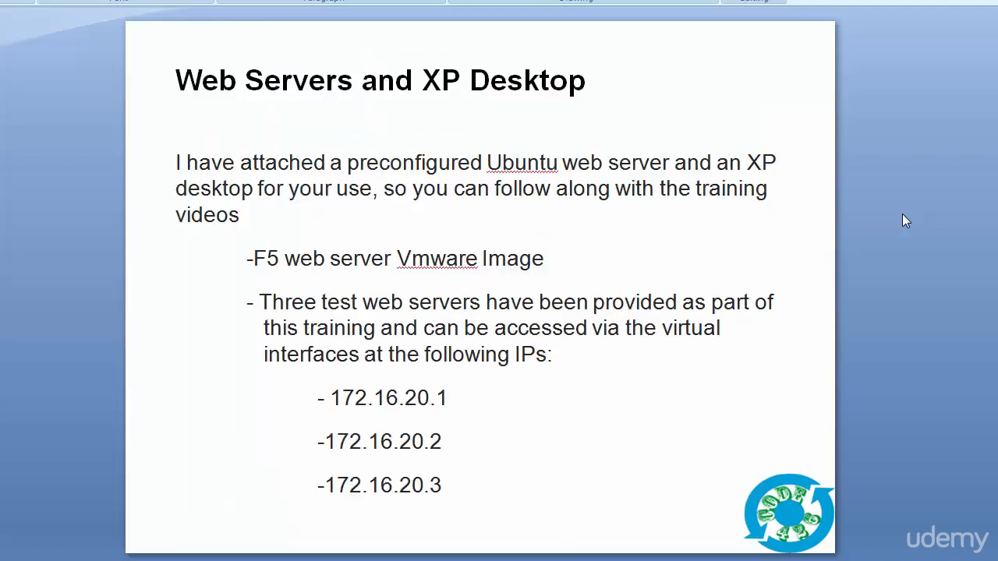